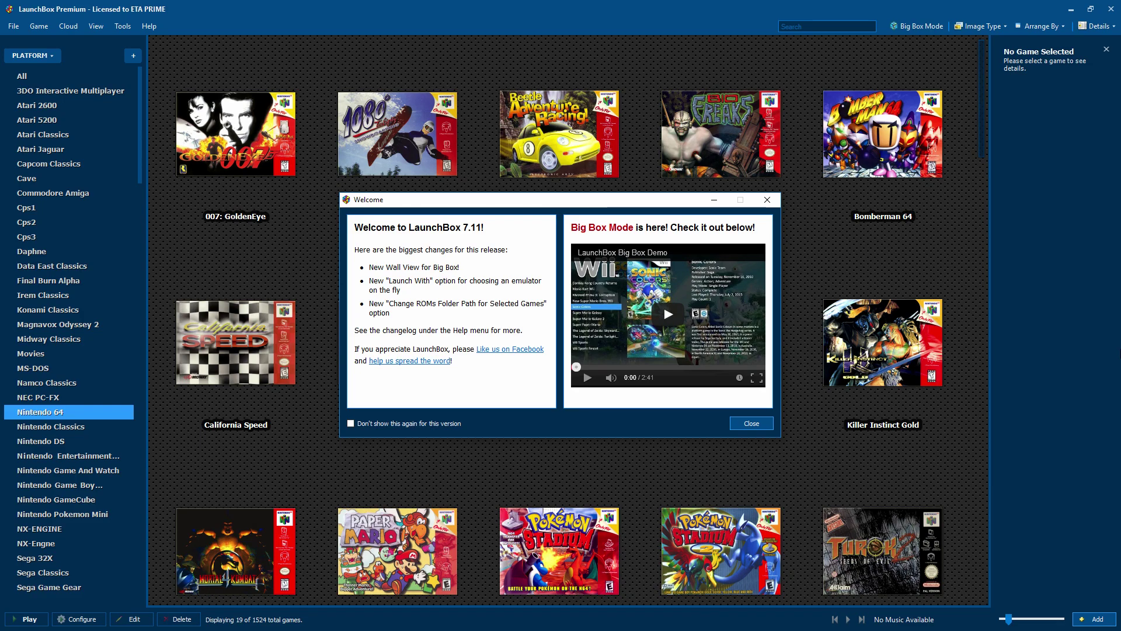
Step: Dismiss the LaunchBox 7.11 welcome notes to reveal the Nintendo 64 library
key("Escape")
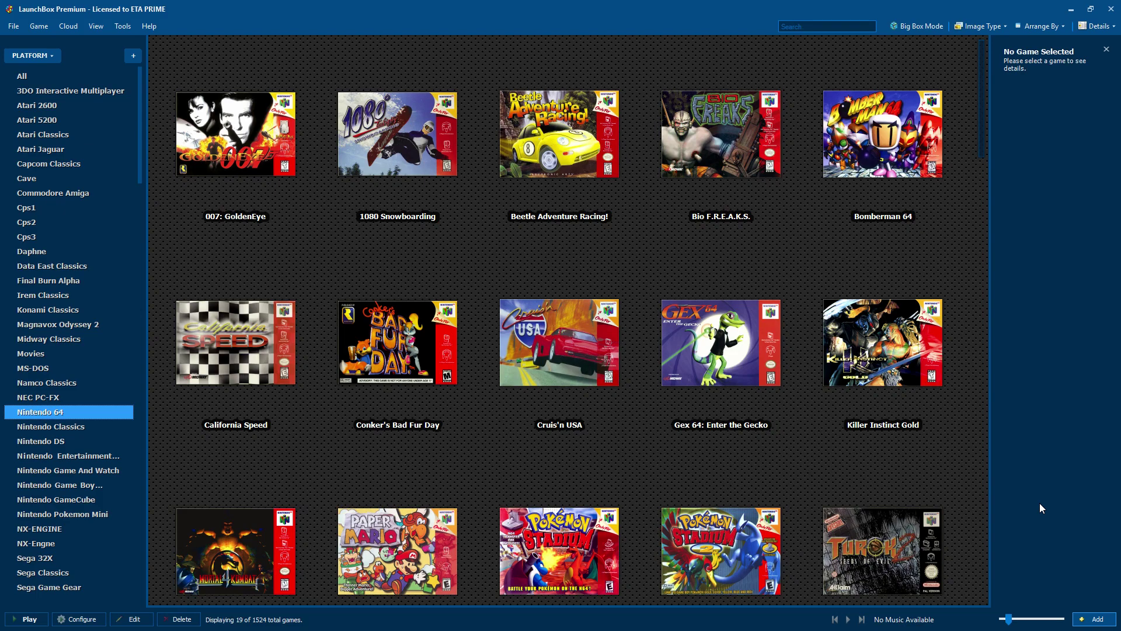
Step: Check 1080 Snowboarding's Launch With options, then show 007: GoldenEye's details and screenshots
right_click(399, 149)
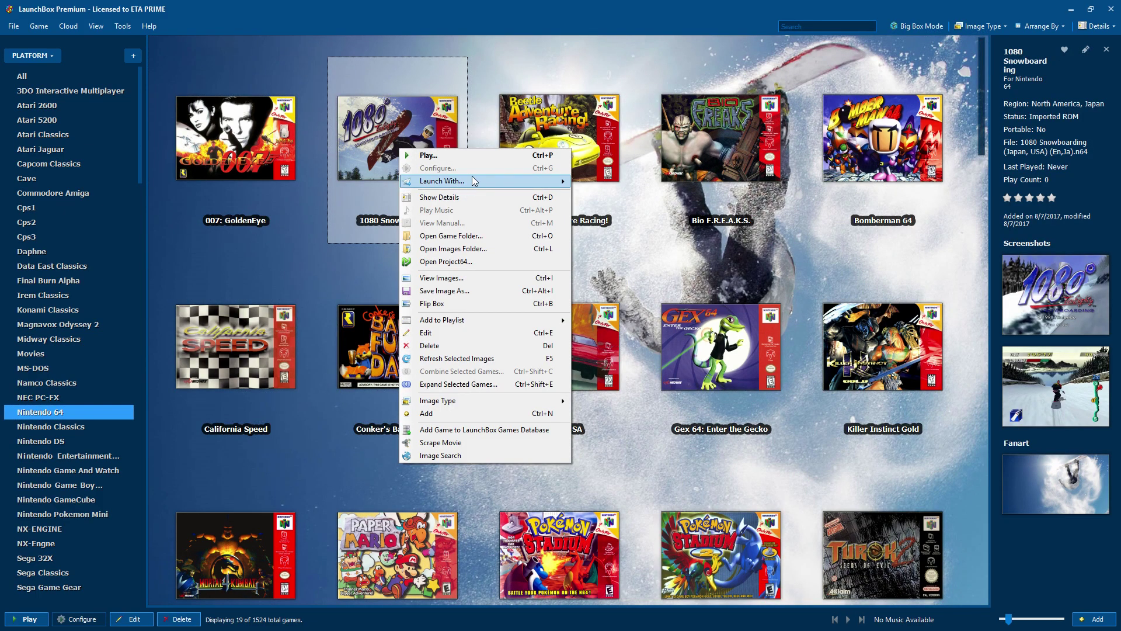
mouse_move(476, 181)
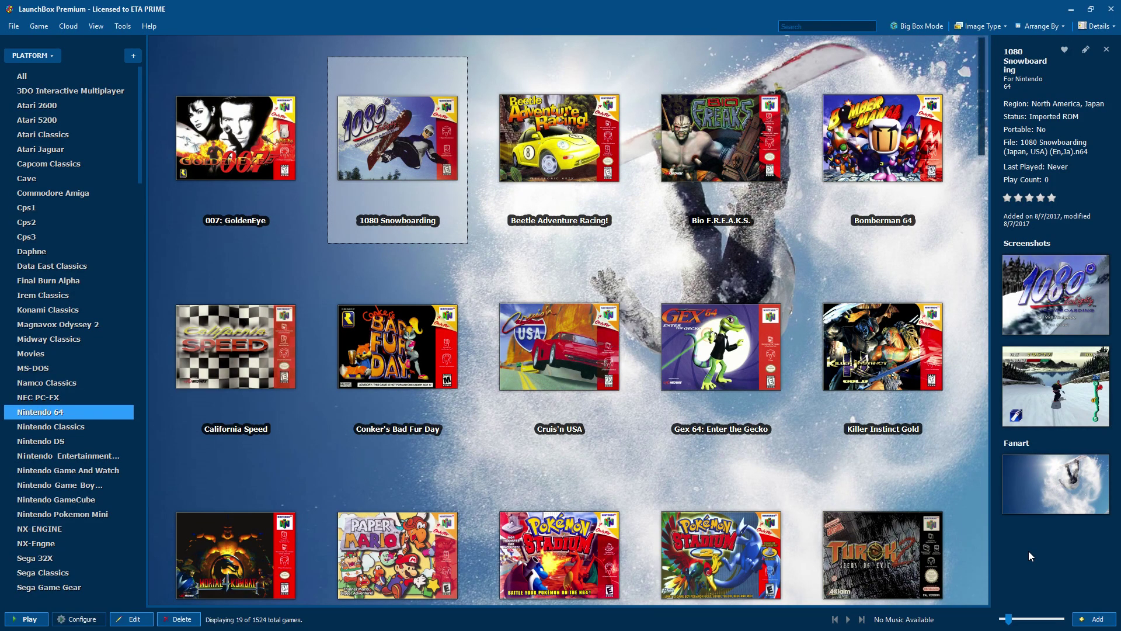
left_click(235, 145)
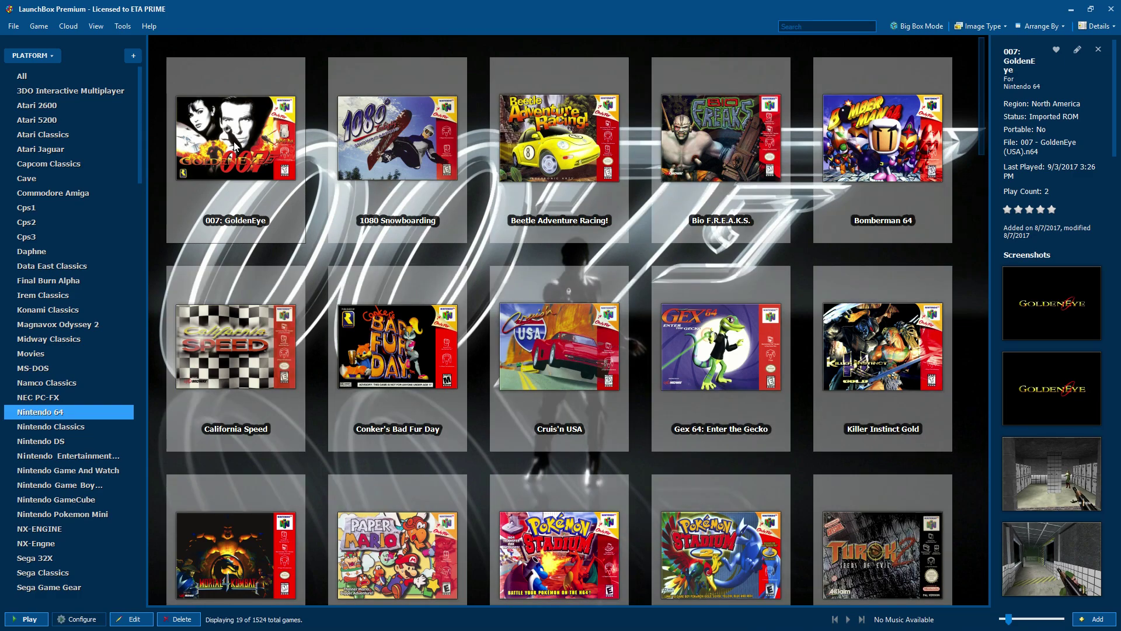
Step: Open the Tools option Change ROMs Folder Path for Selected Games
left_click(122, 27)
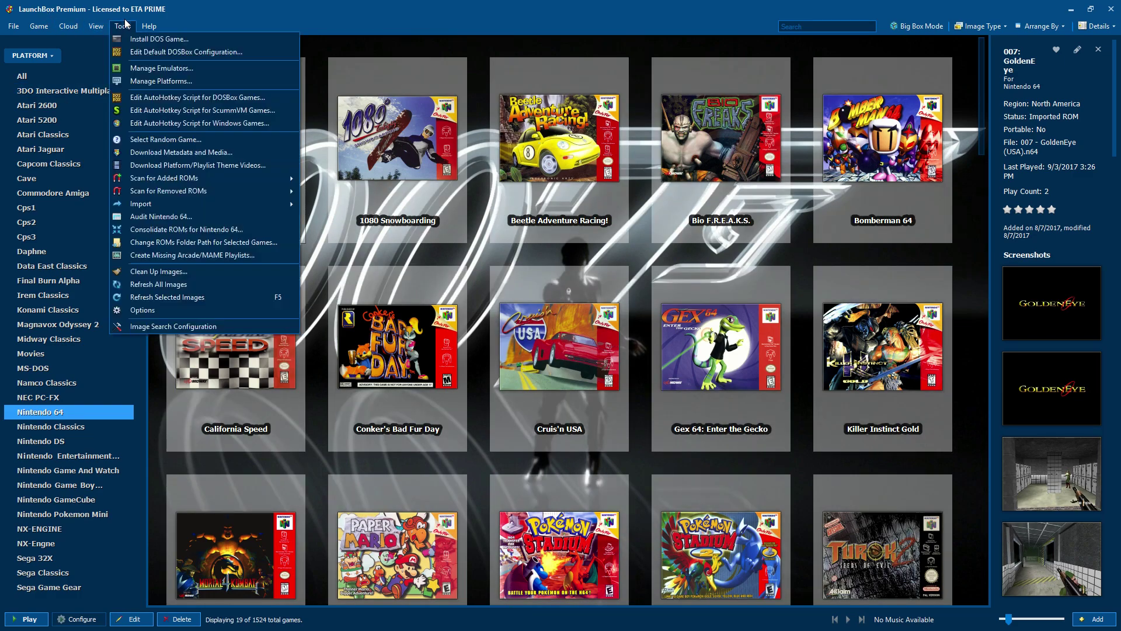
left_click(275, 243)
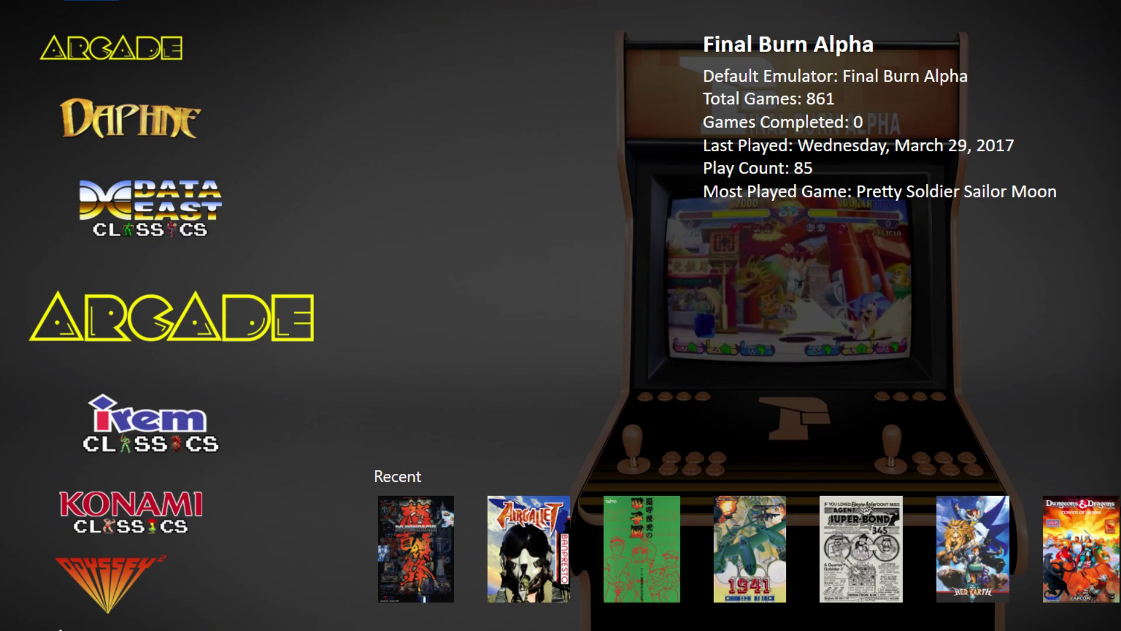
Step: Open the Final Burn Alpha game wall, browse to DoDonPachi, then go back to the platform wheel
key("Return")
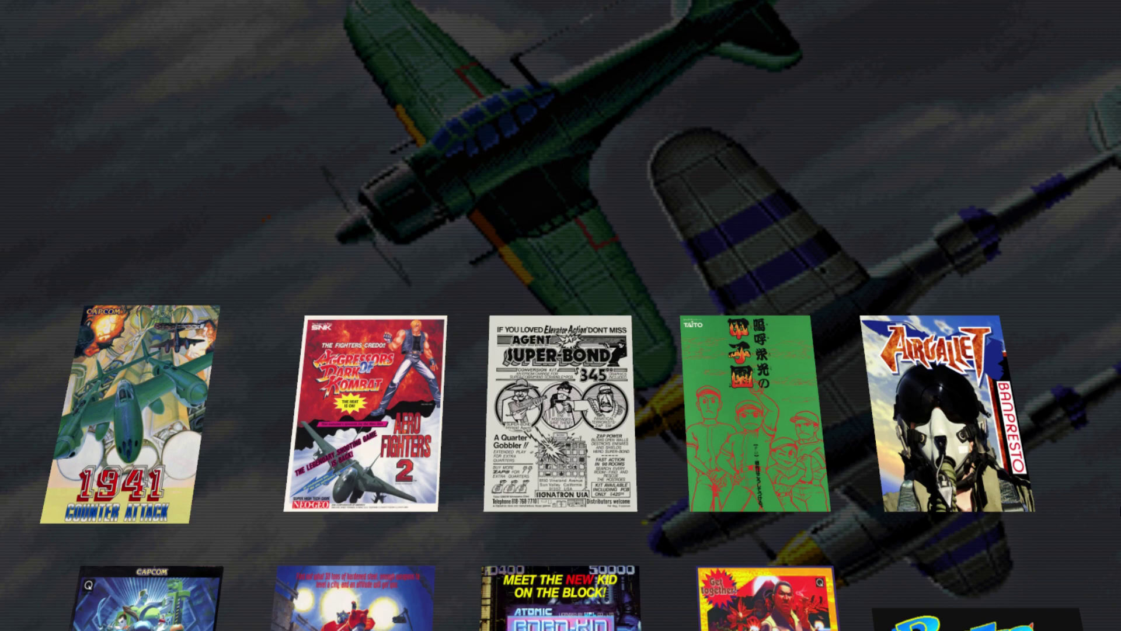
key("Right")
key("Right")
key("Right")
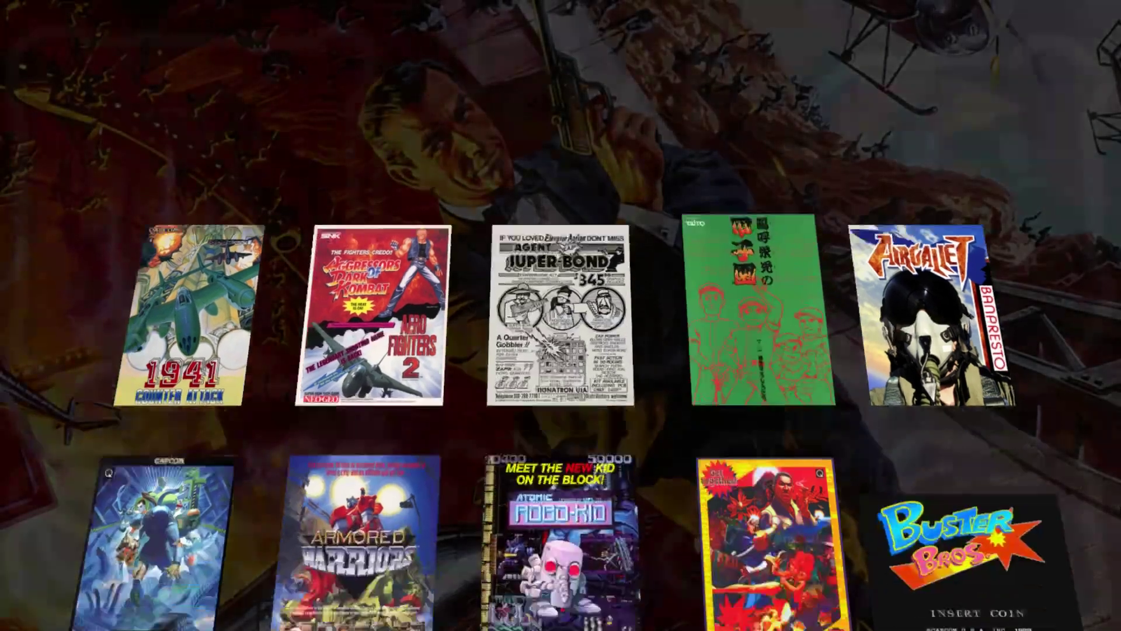
key("Down")
key("Down")
key("Down")
key("Down")
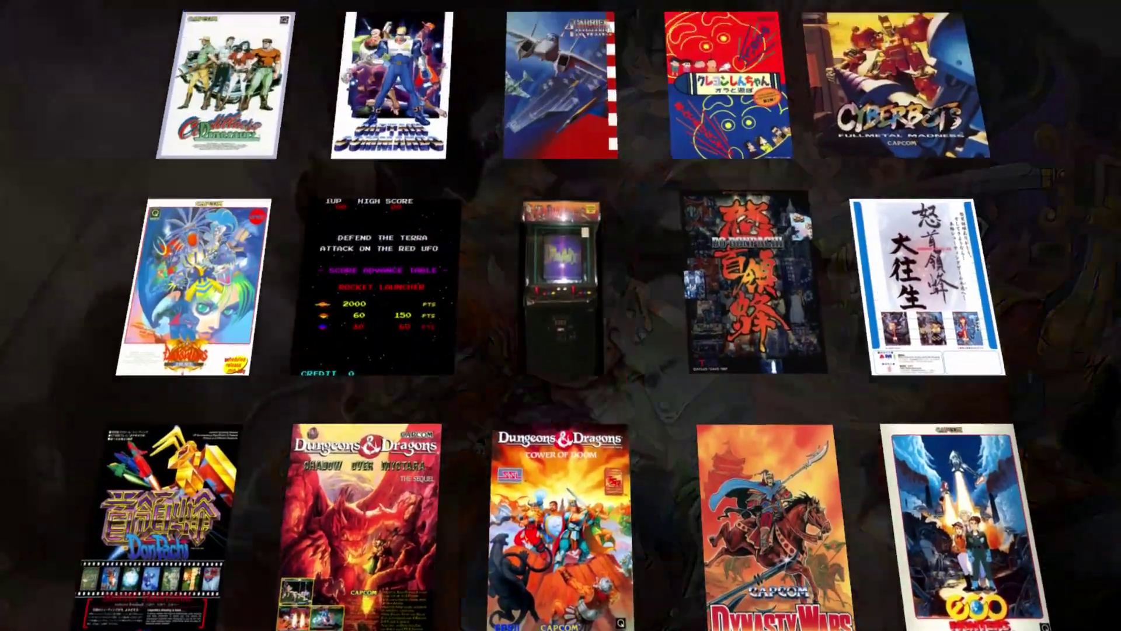
key("Escape")
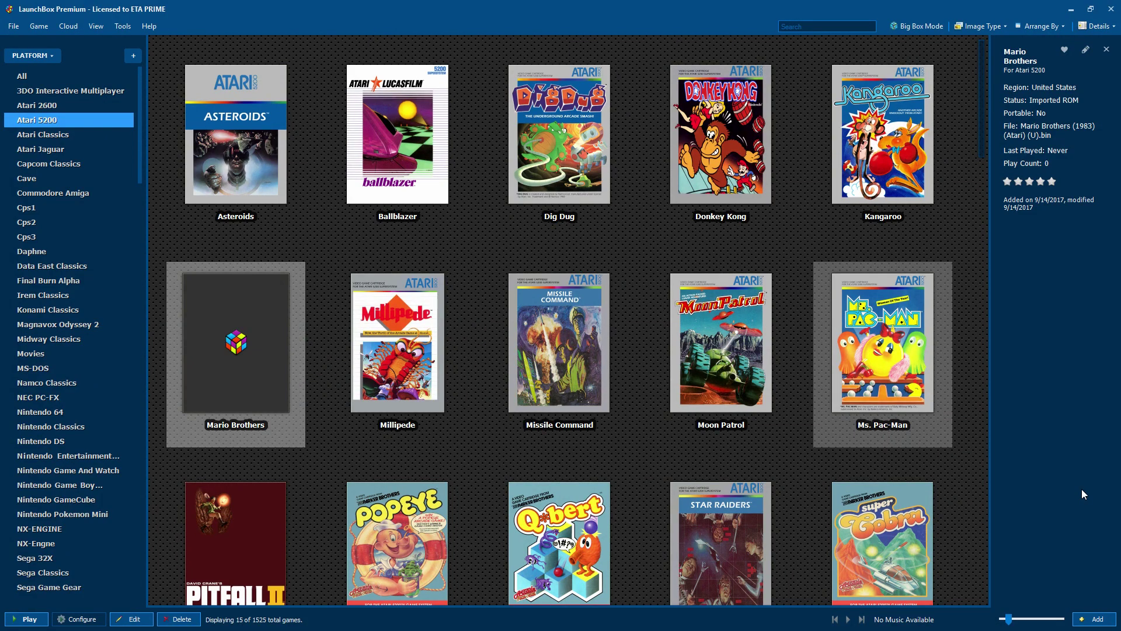
Step: Run Image Search on Mario Brothers to look for its box art online
right_click(262, 380)
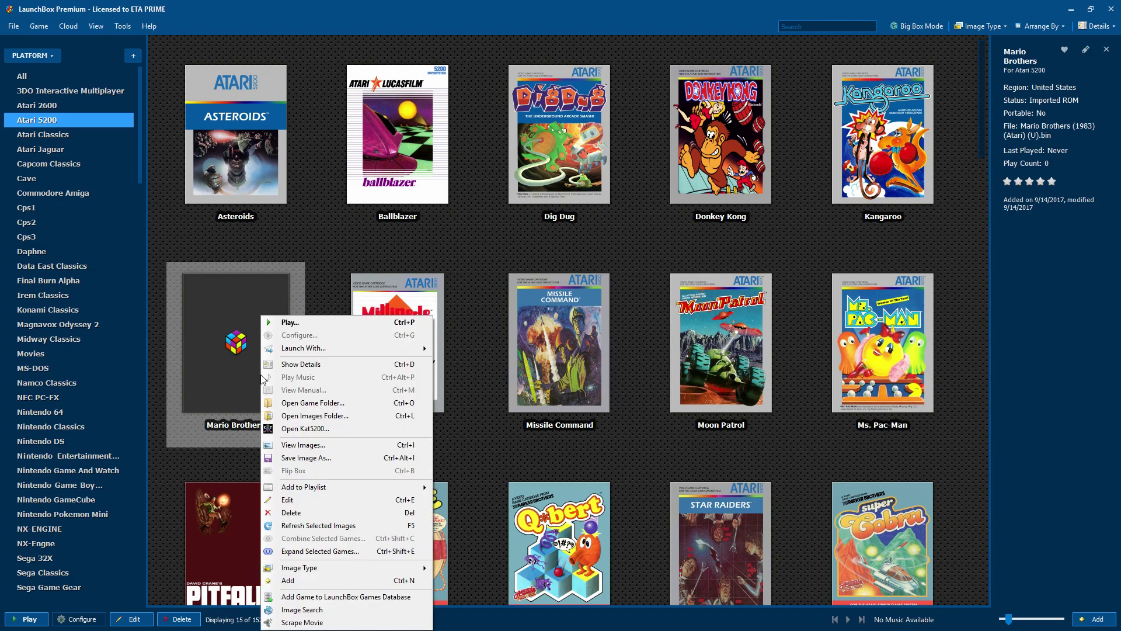
left_click(319, 611)
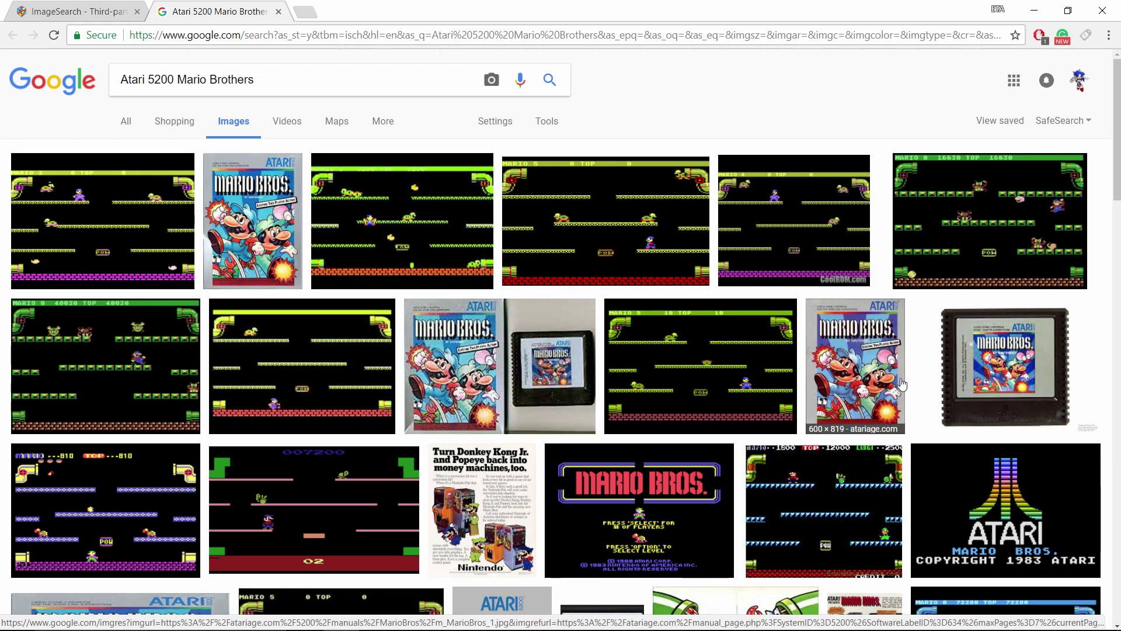
Step: Open the Mario Bros. box art in a new tab, copy its address, and return to LaunchBox's URL field
right_click(246, 221)
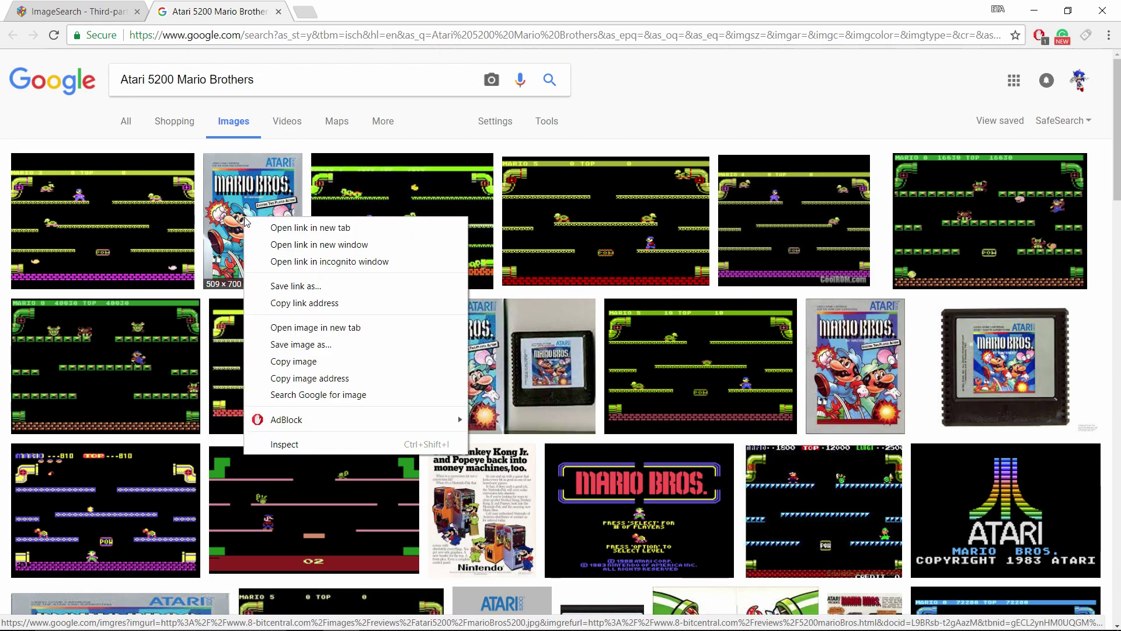
left_click(326, 231)
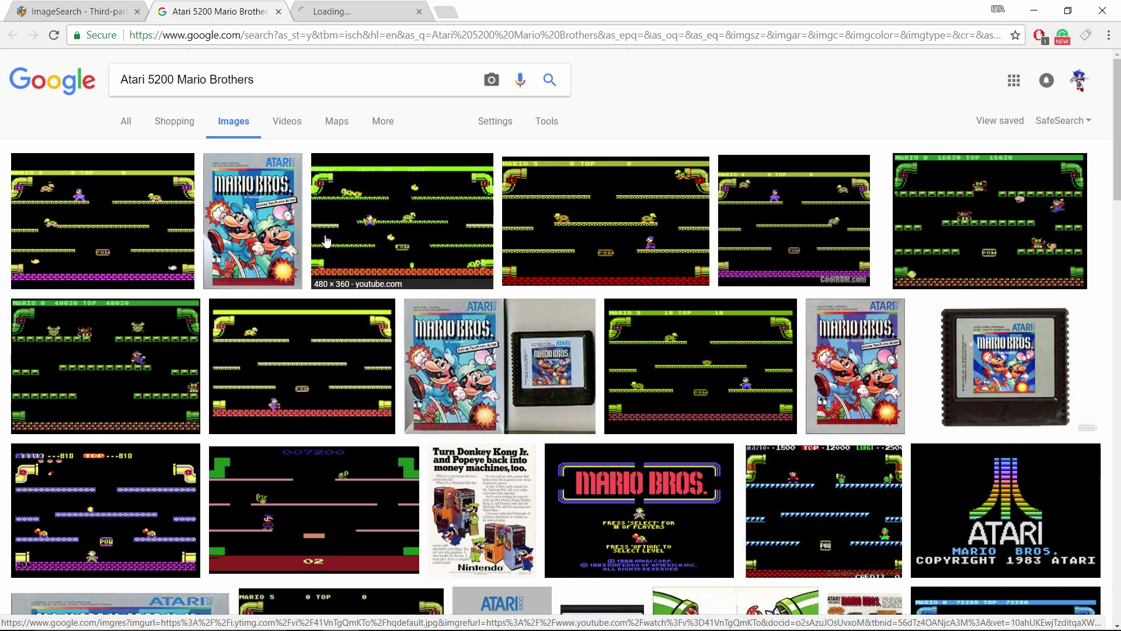
left_click(347, 17)
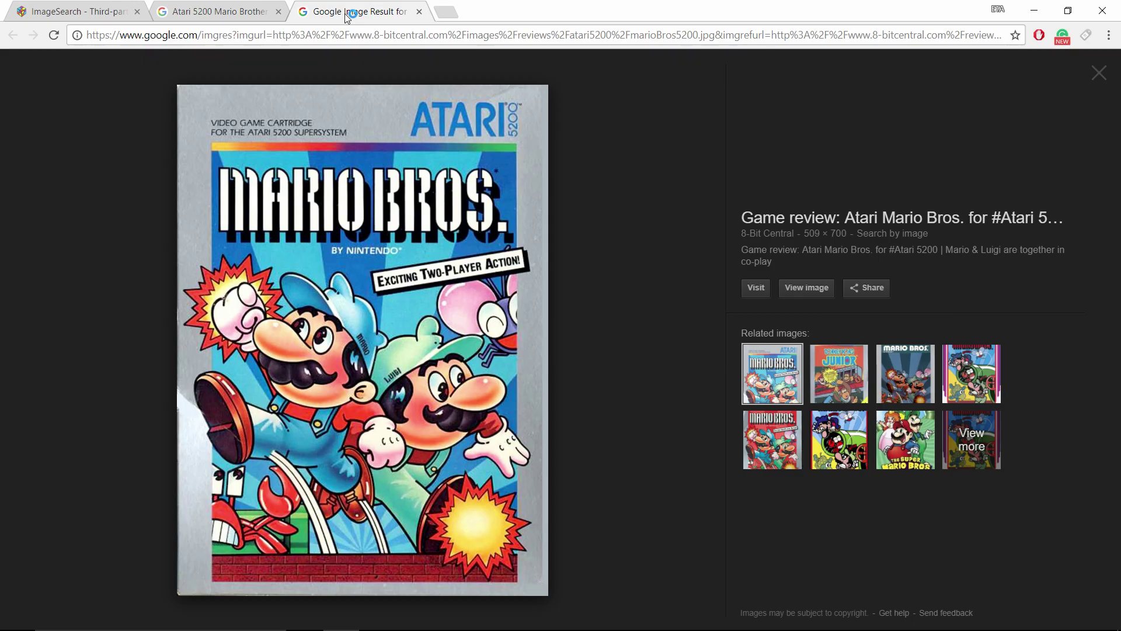
left_click(360, 34)
right_click(344, 34)
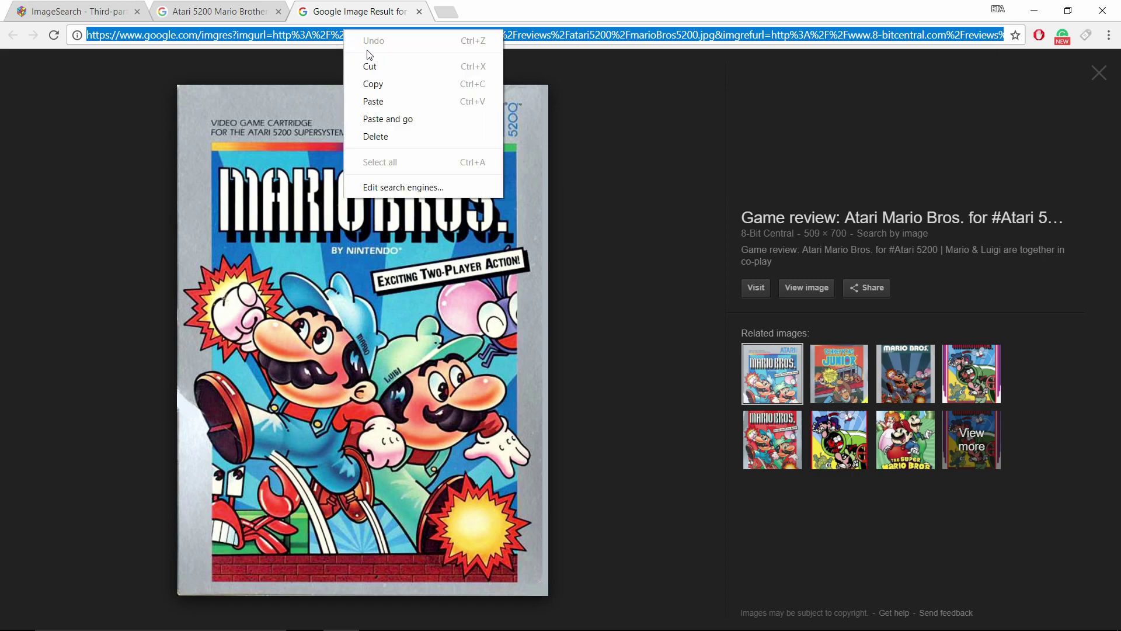
left_click(390, 84)
key("alt+Tab")
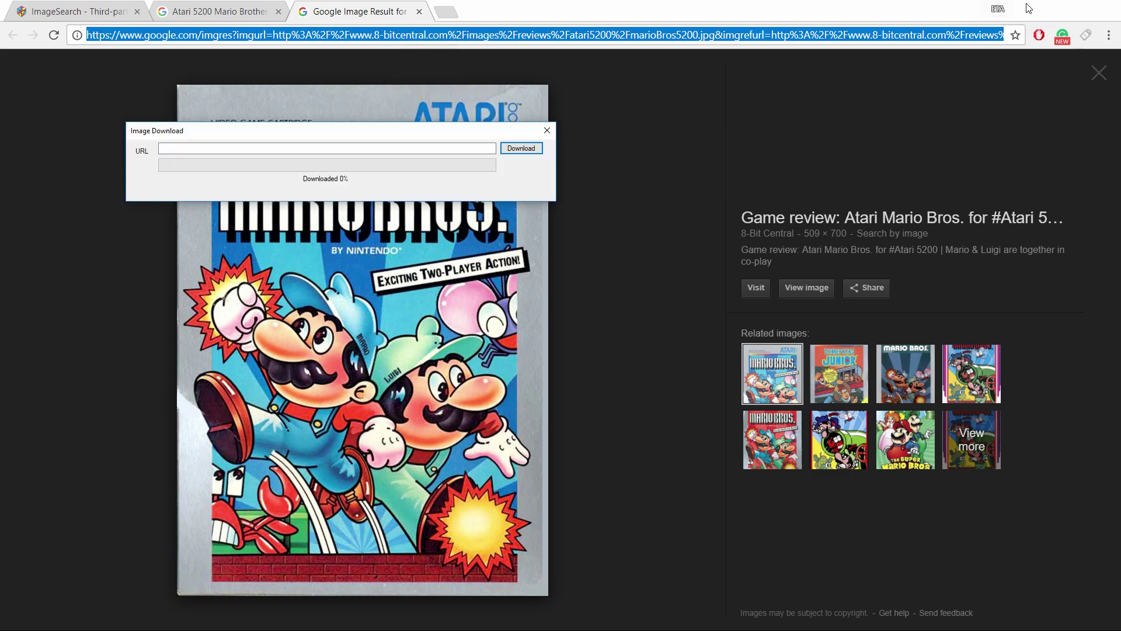
left_click(182, 149)
Step: Paste the copied image address, download the box art, and bring up Mario Brothers' actions
right_click(181, 149)
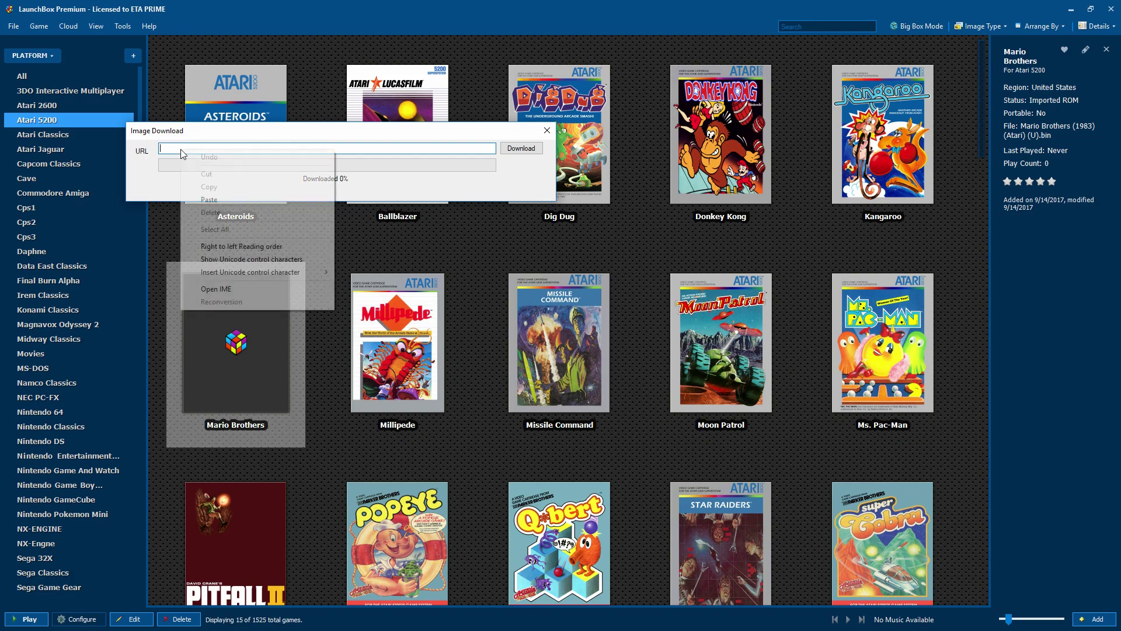
left_click(238, 199)
left_click(521, 150)
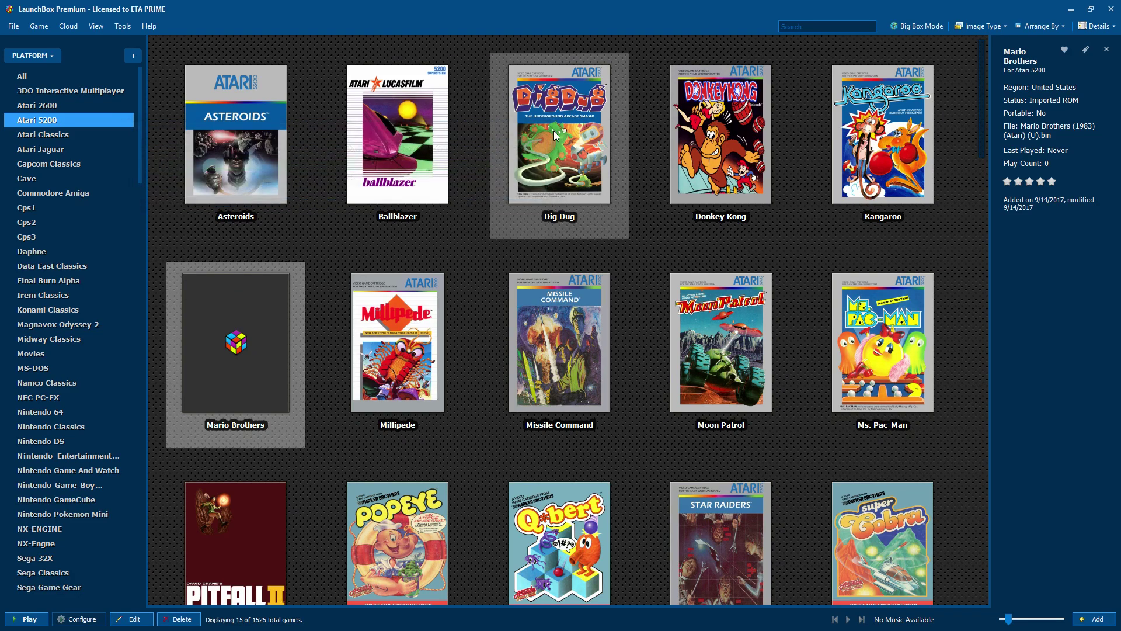
right_click(238, 344)
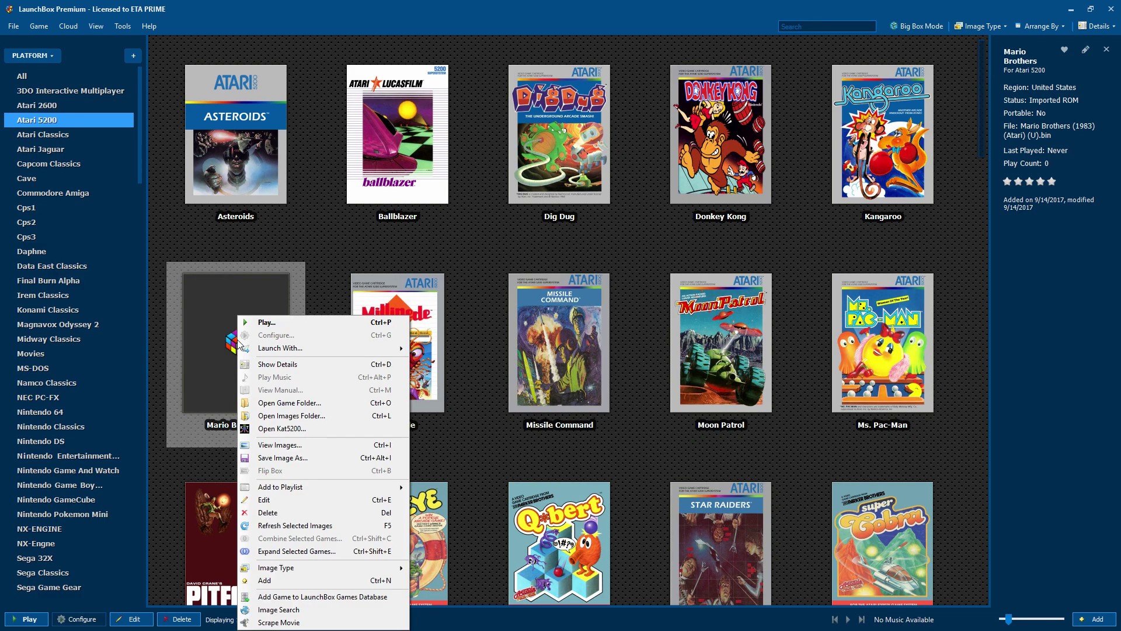
Step: Set Mario Brothers' box image to Plugins\ImageSearch\downloads\Atari 5200\Mario Brothers.jpg and save
left_click(317, 500)
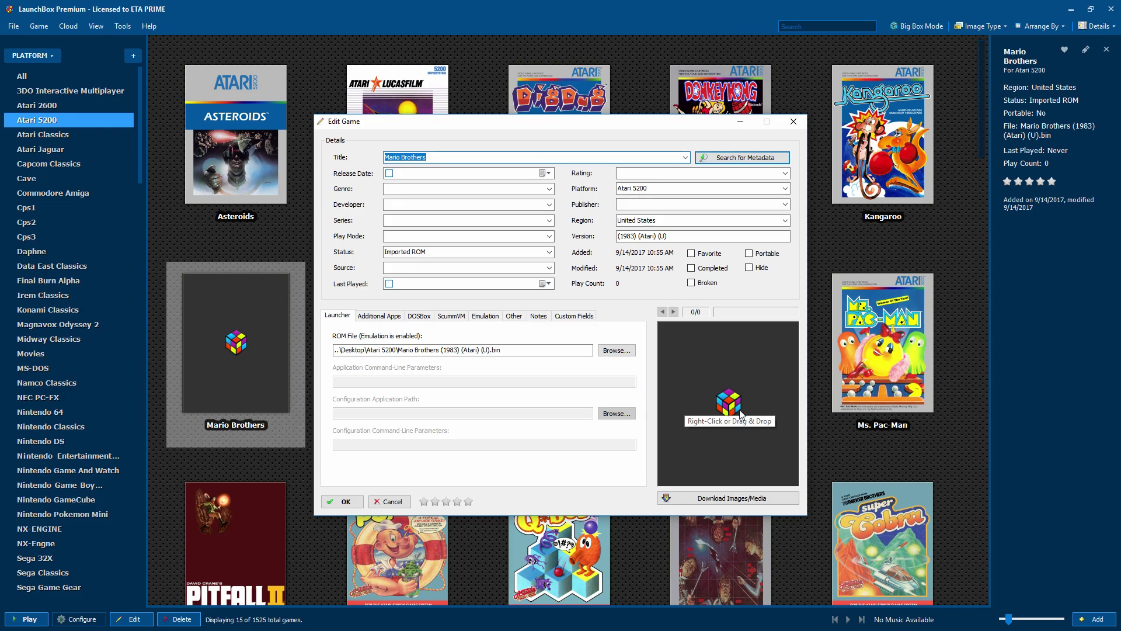
left_click(730, 404)
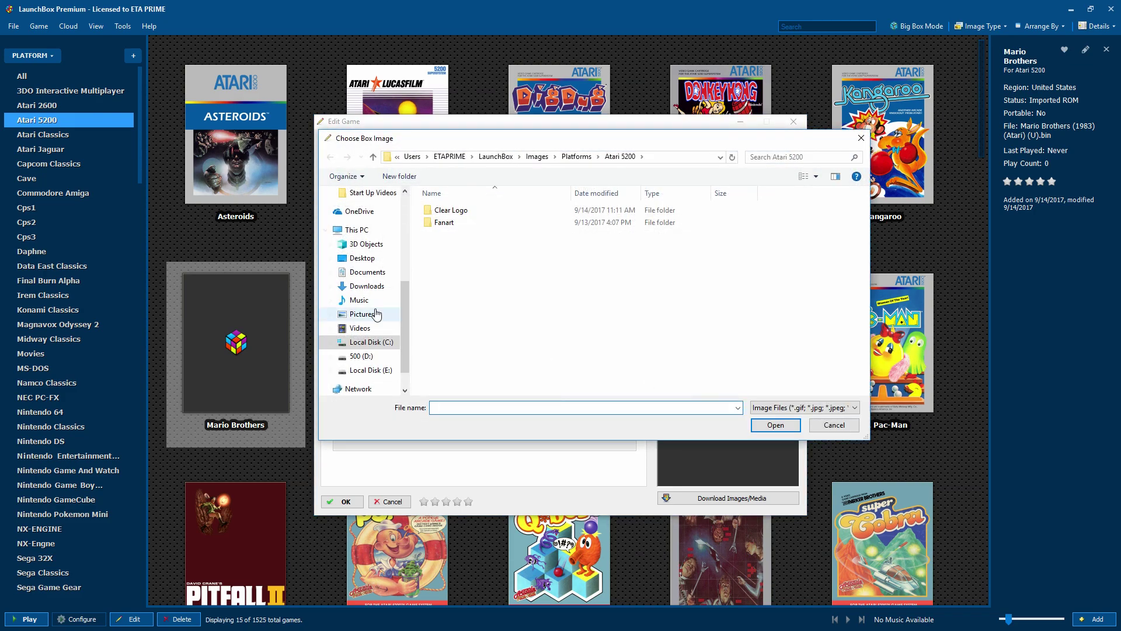
scroll(404, 295, "up", 4)
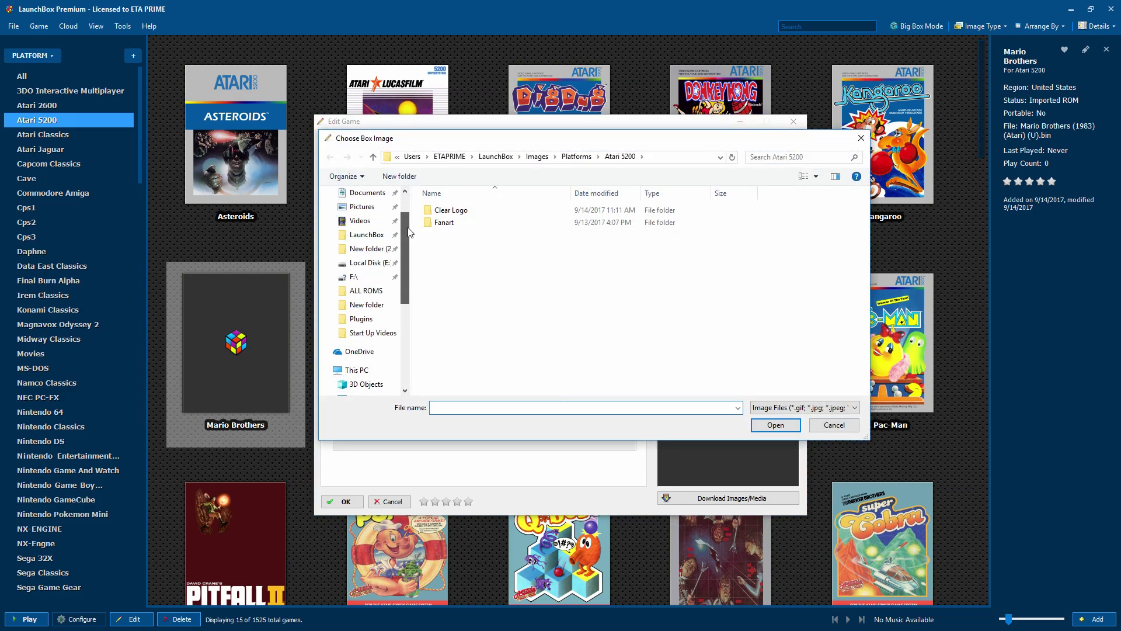
left_click(374, 333)
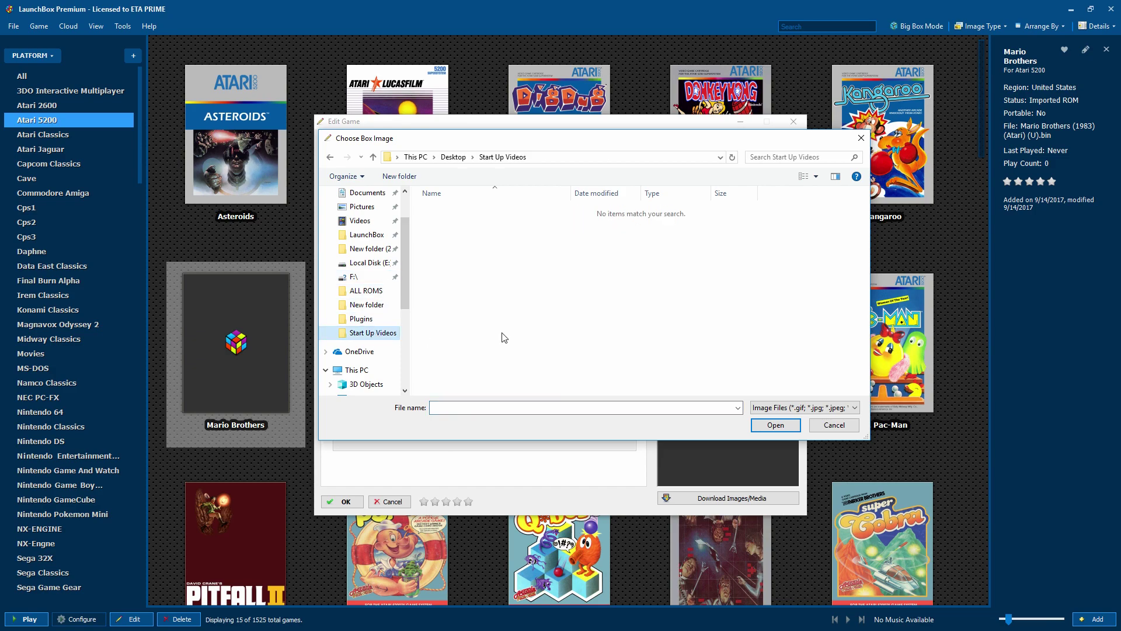
left_click(367, 234)
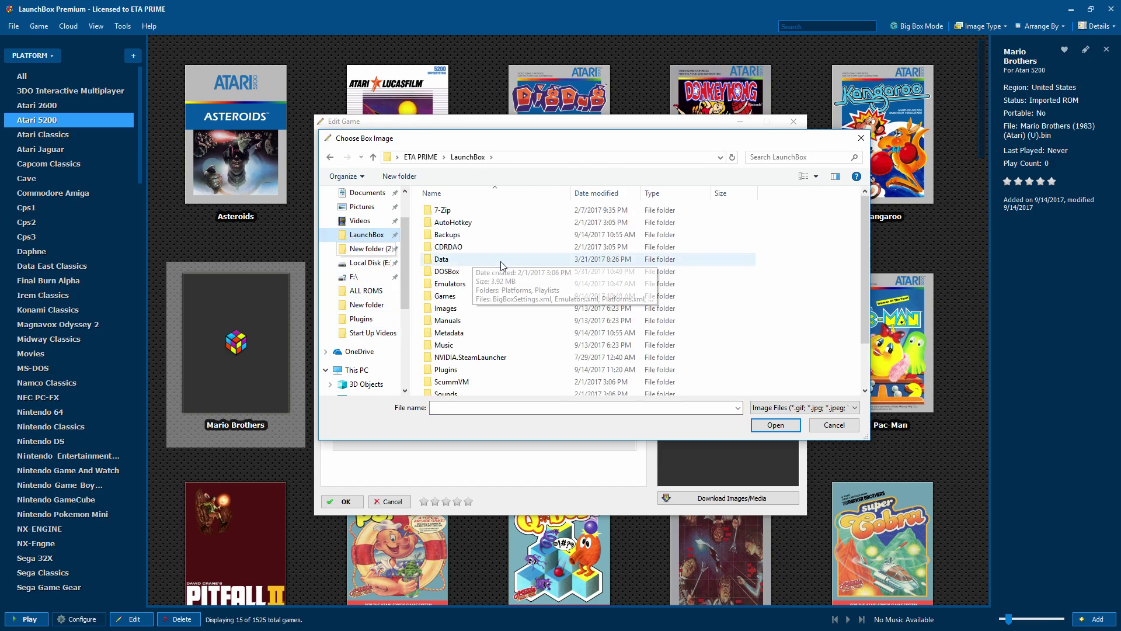
double_click(460, 371)
double_click(467, 227)
left_click(468, 219)
double_click(467, 214)
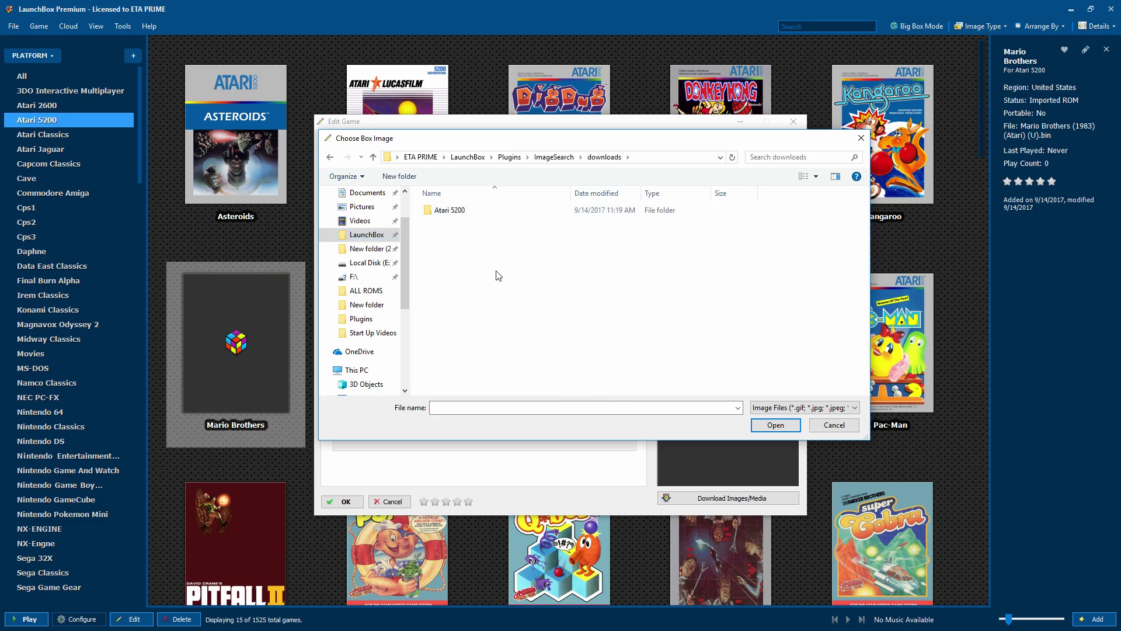
double_click(462, 211)
double_click(456, 229)
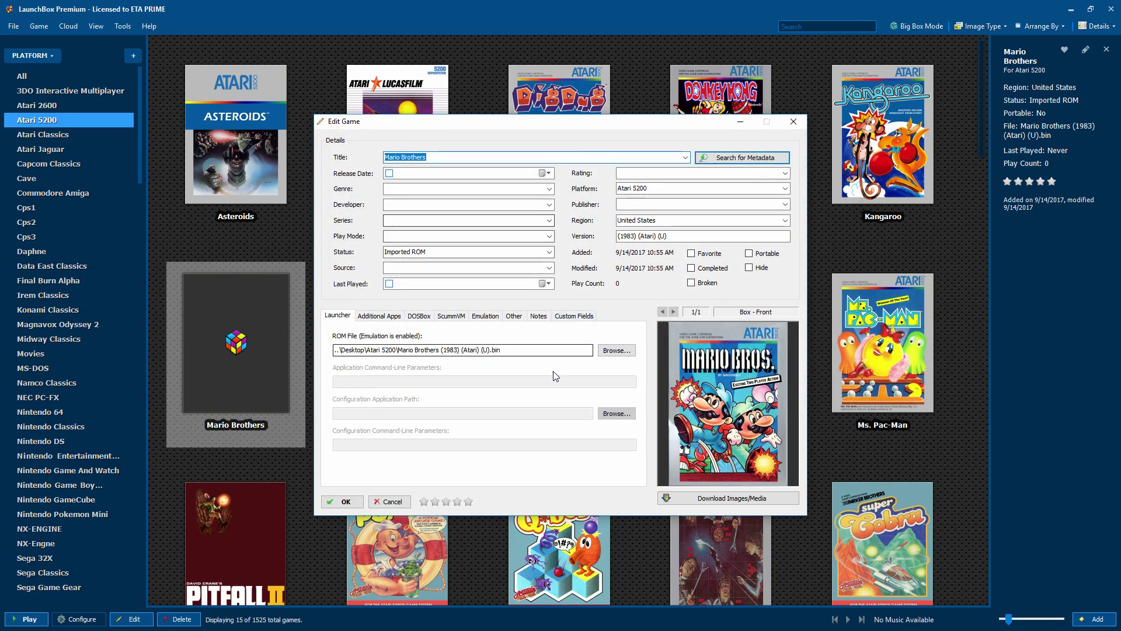
left_click(343, 501)
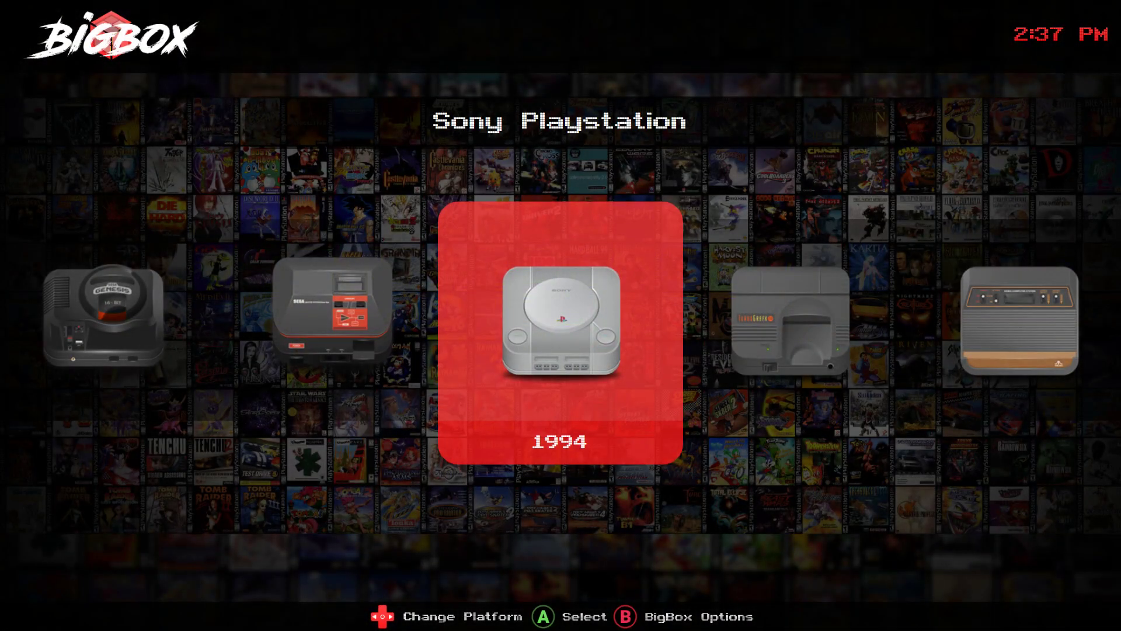
Step: Move through the platforms and open the Nintendo Entertainment System game list
key("Right")
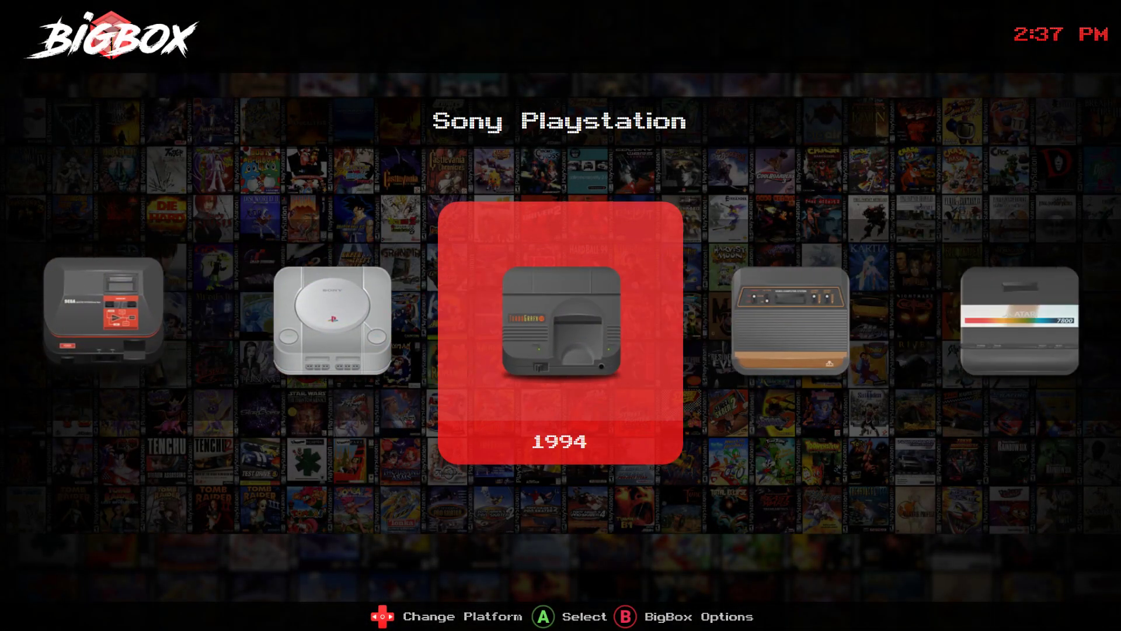
key("Right")
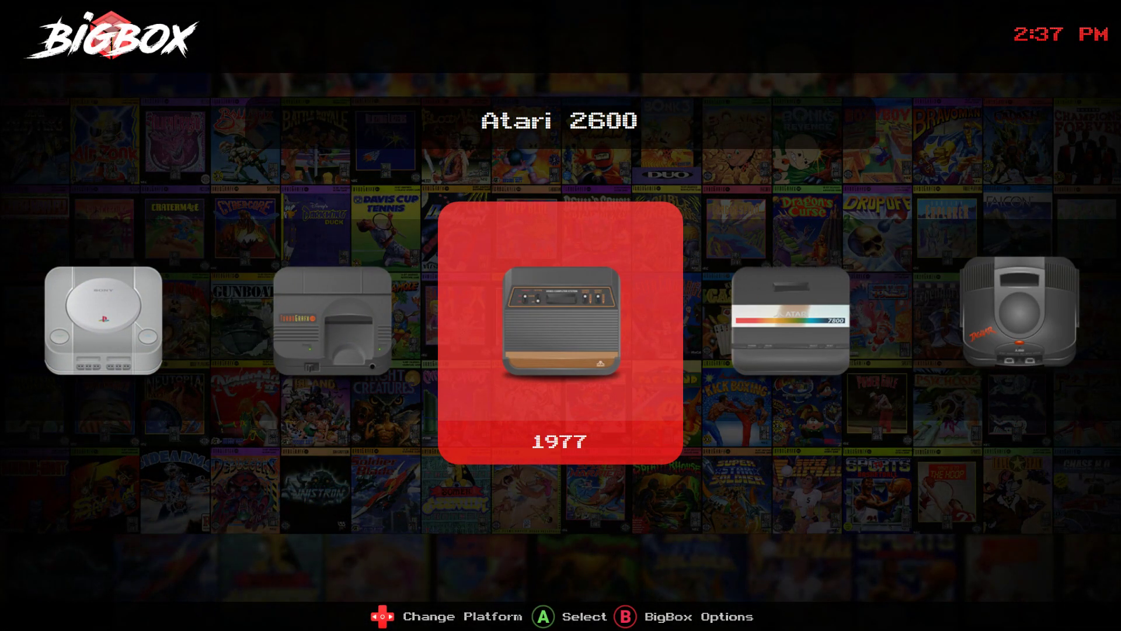
key("Right")
key("Right")
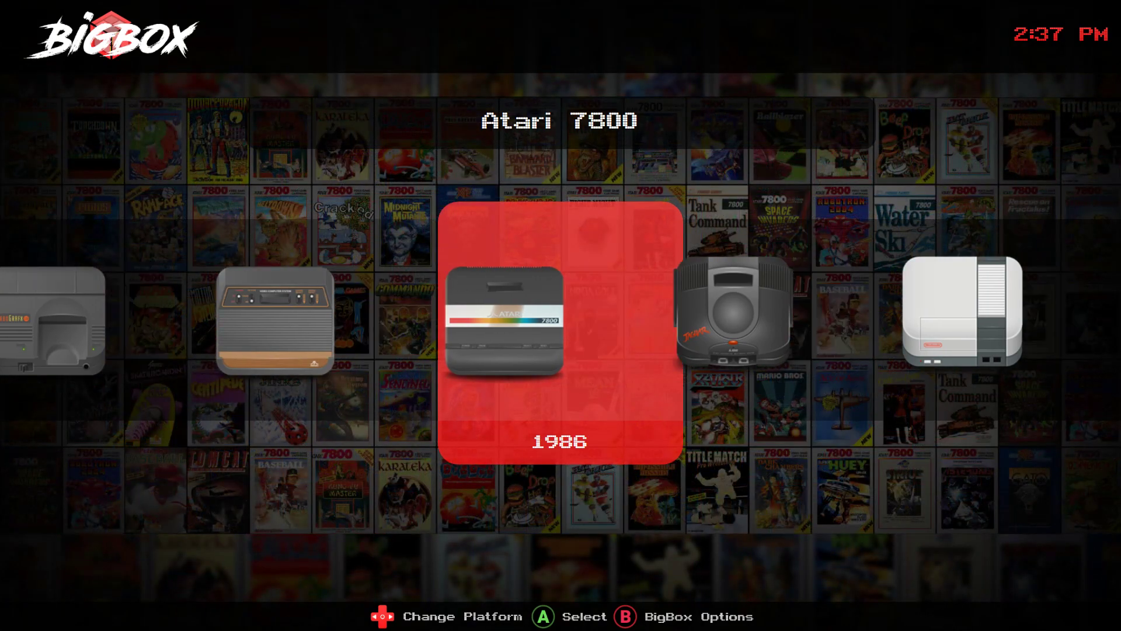
key("Right")
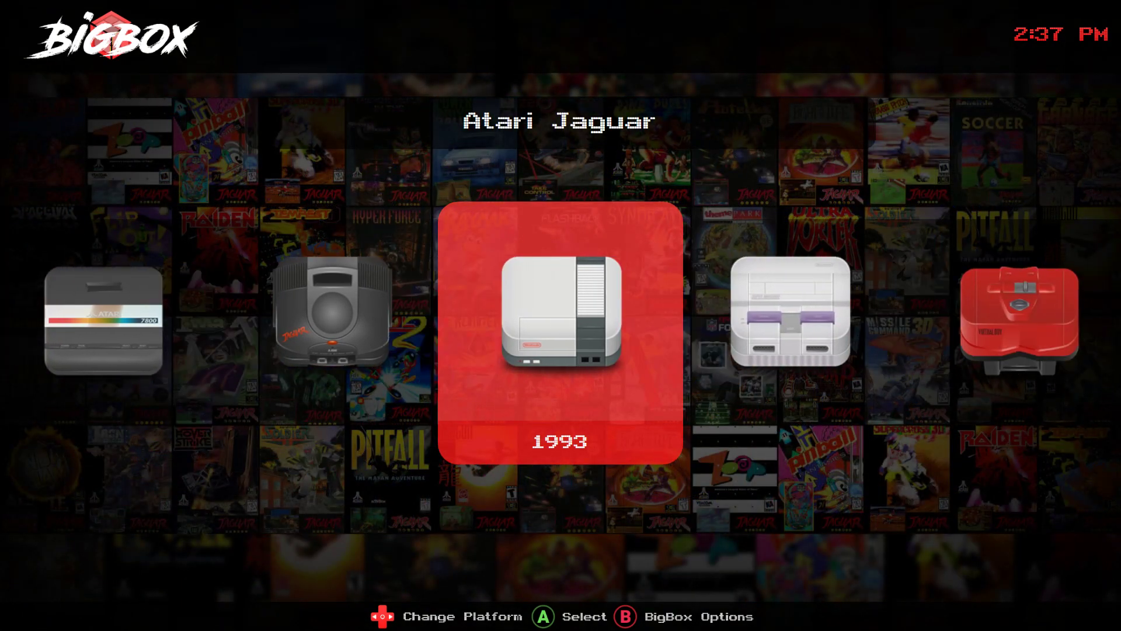
key("Return")
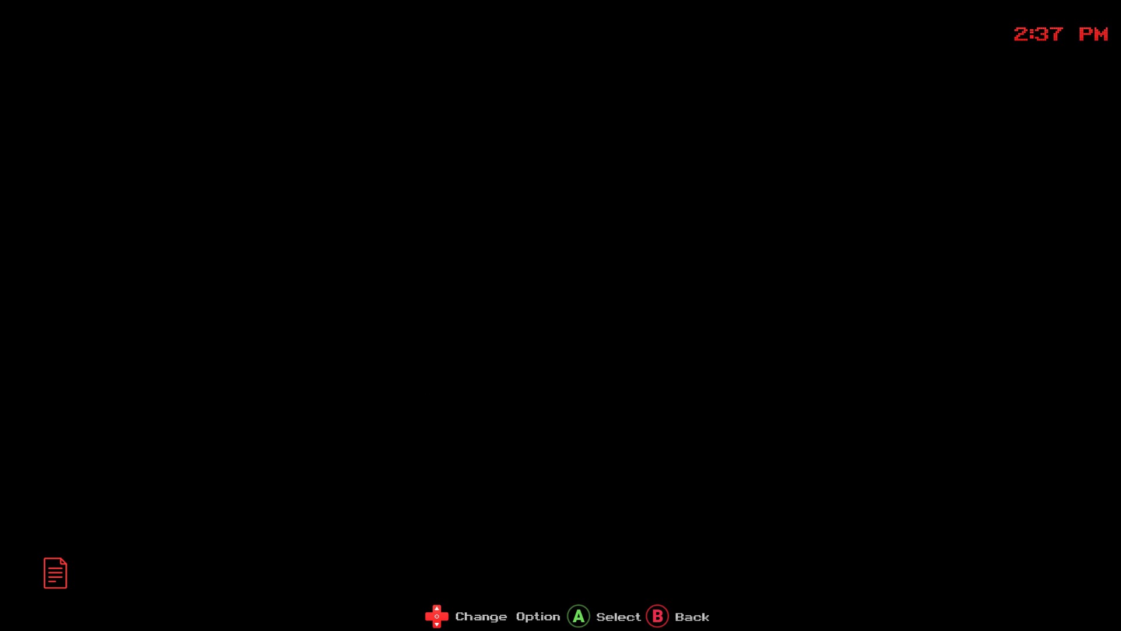
Step: Switch to cover-art view and browse left past Silent Assault to Sesame Street Countdown
key("Up")
key("Up")
key("Up")
key("Up")
key("Up")
key("Up")
key("Up")
key("Up")
key("Up")
key("Up")
key("Up")
key("Up")
key("Up")
key("Up")
key("Up")
key("Up")
key("Up")
key("Up")
key("Up")
key("Up")
key("Up")
key("Up")
key("Up")
key("Up")
key("Up")
key("Up")
key("Up")
key("Up")
key("Up")
key("Up")
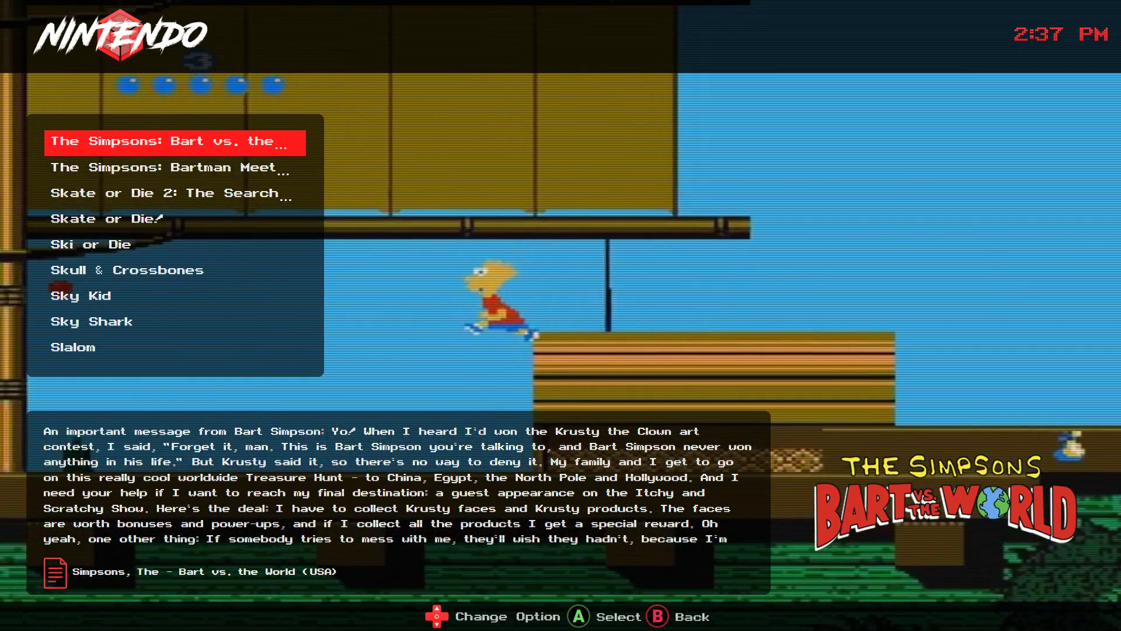
key("Return")
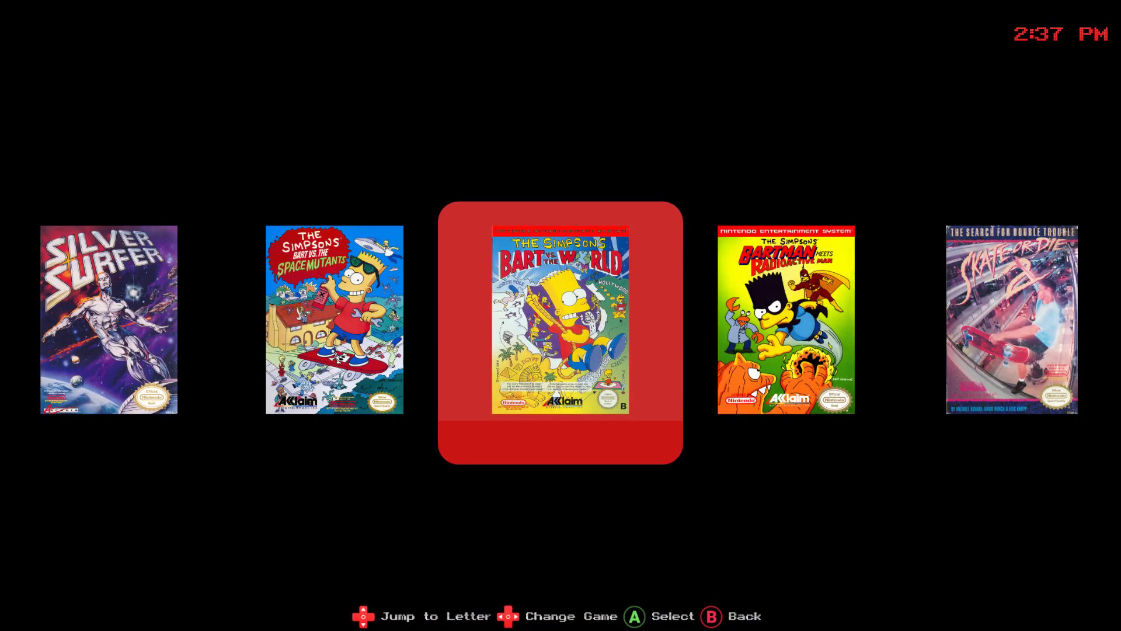
key("Left")
key("Left")
key("Left")
key("Left")
key("Left")
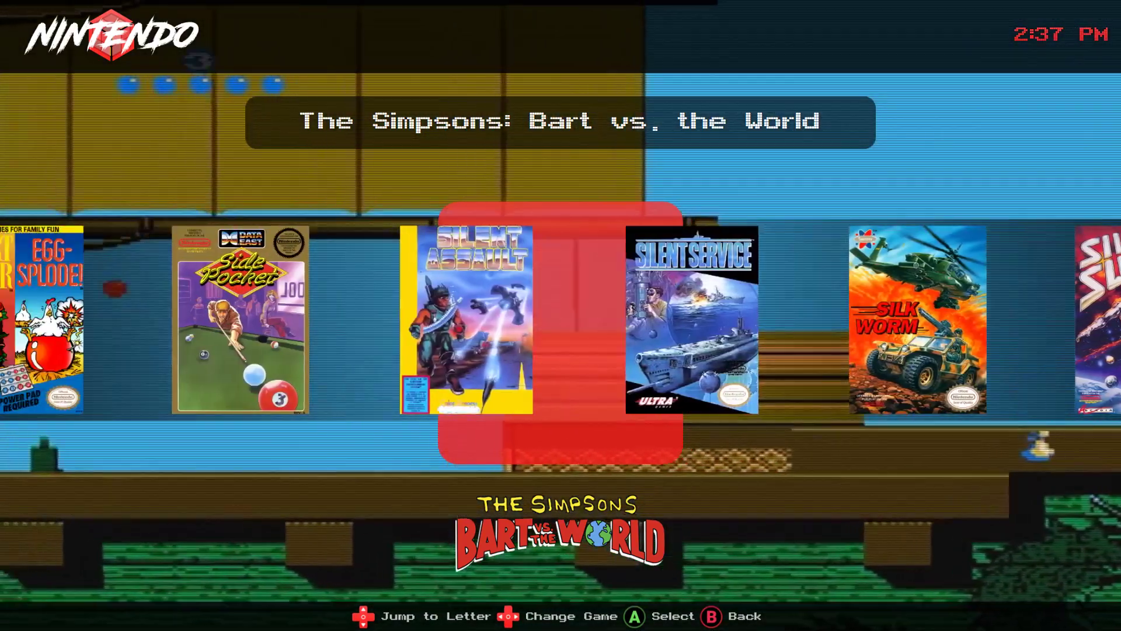
key("Left")
key("Left")
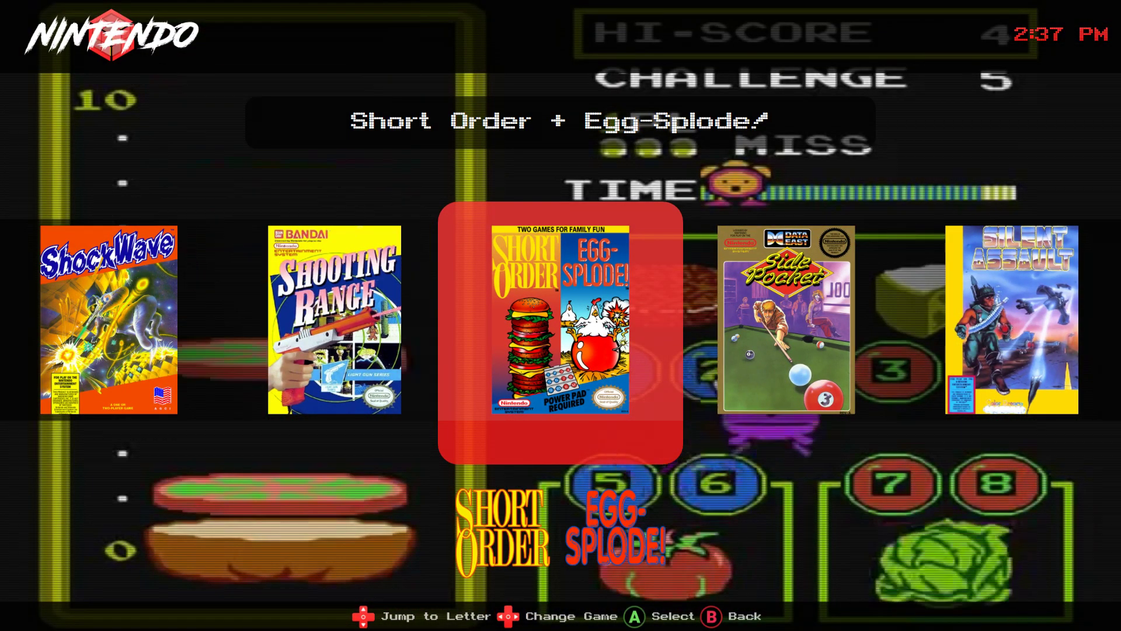
key("Left")
key("Left")
key("Left")
key("Left")
key("Left")
key("Left")
key("Left")
key("Left")
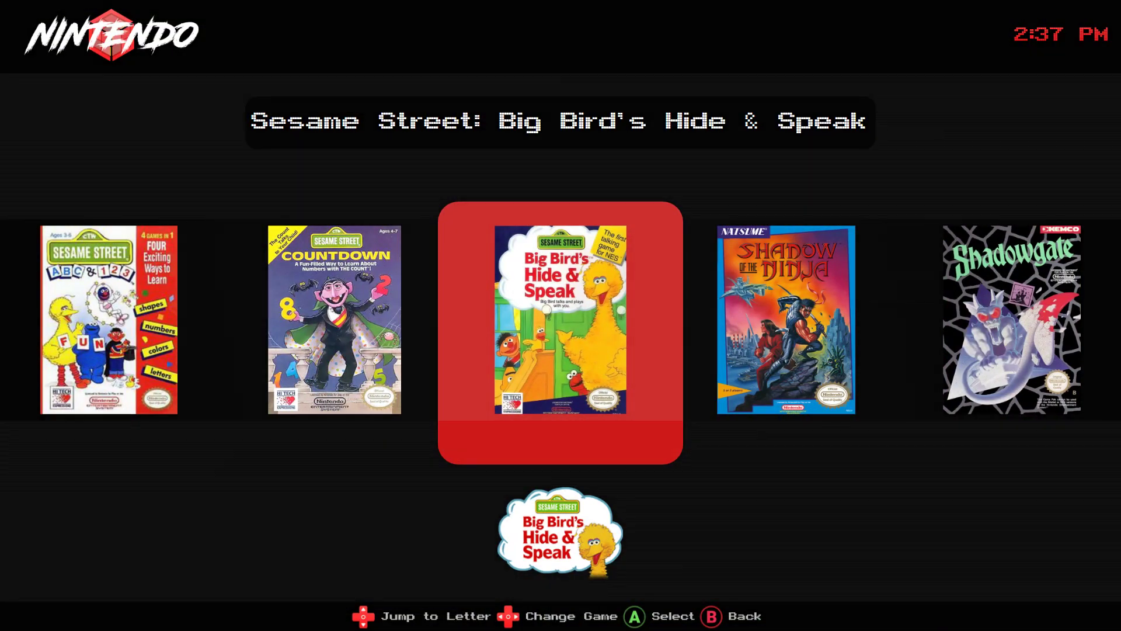
key("Left")
key("Left")
key("Left")
key("Left")
key("Left")
key("Left")
key("Left")
key("Left")
key("Left")
key("Left")
key("Left")
key("Left")
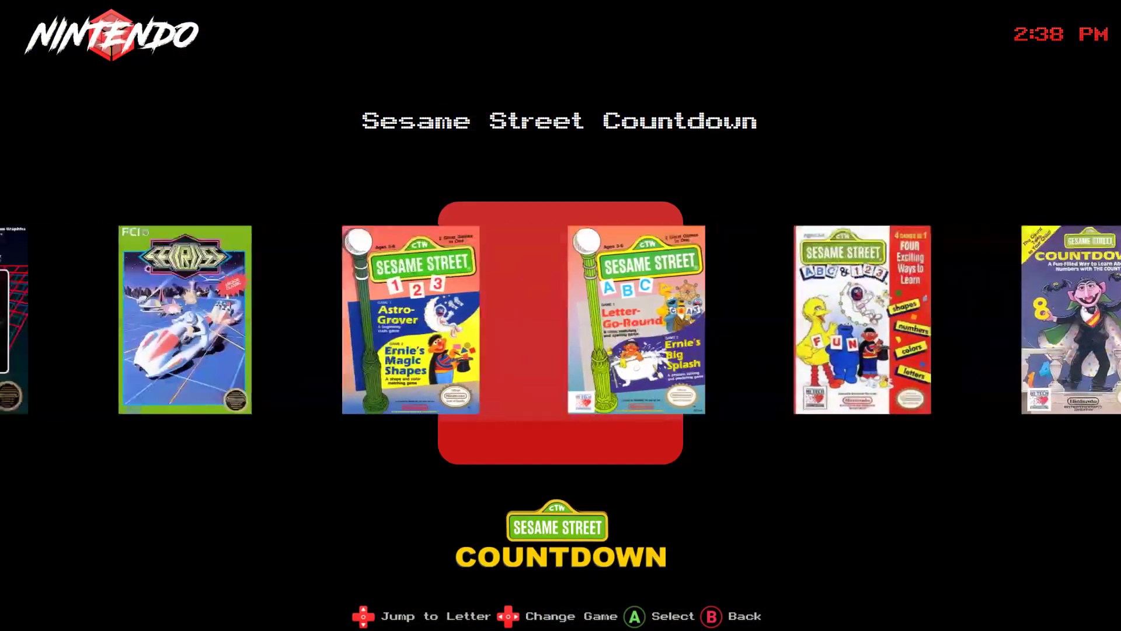